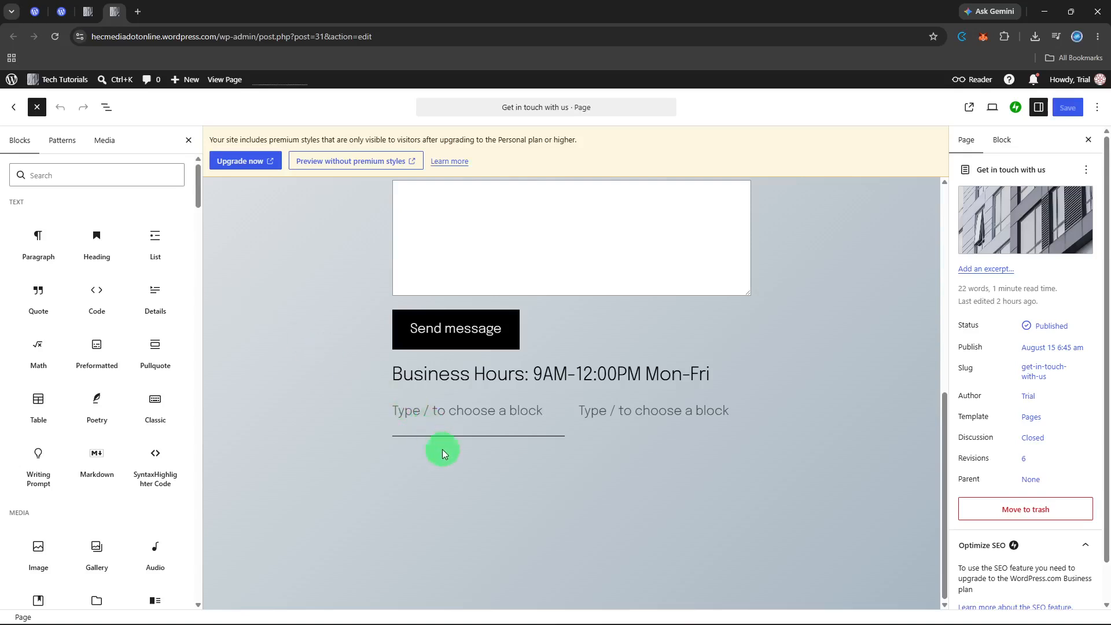
Insert an Image block into the empty first column below the business hours line.
click(481, 406)
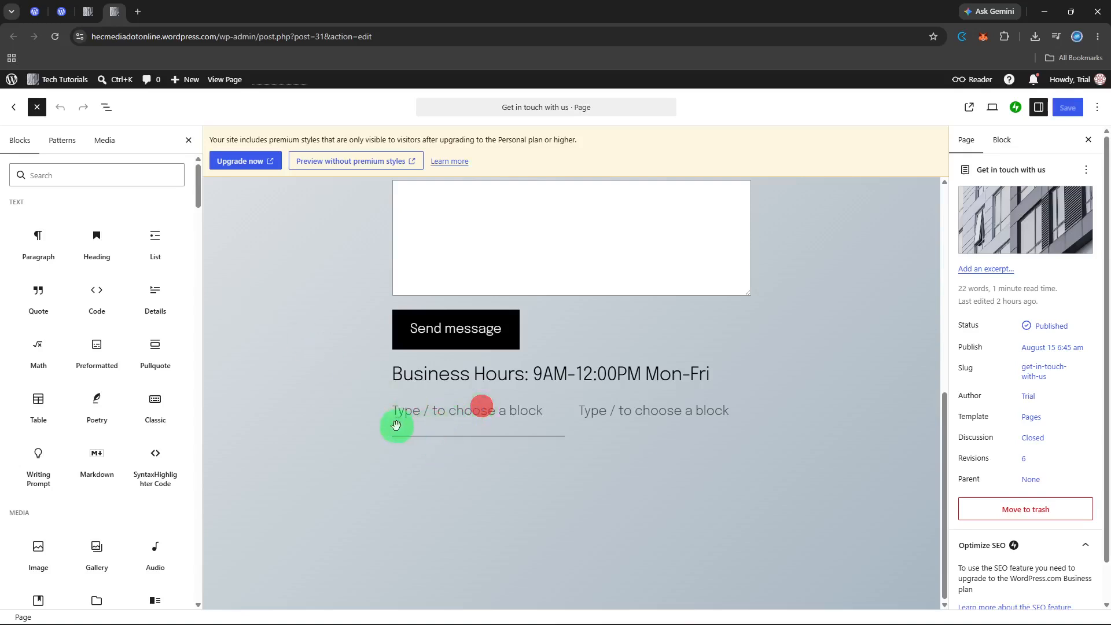
click(99, 176)
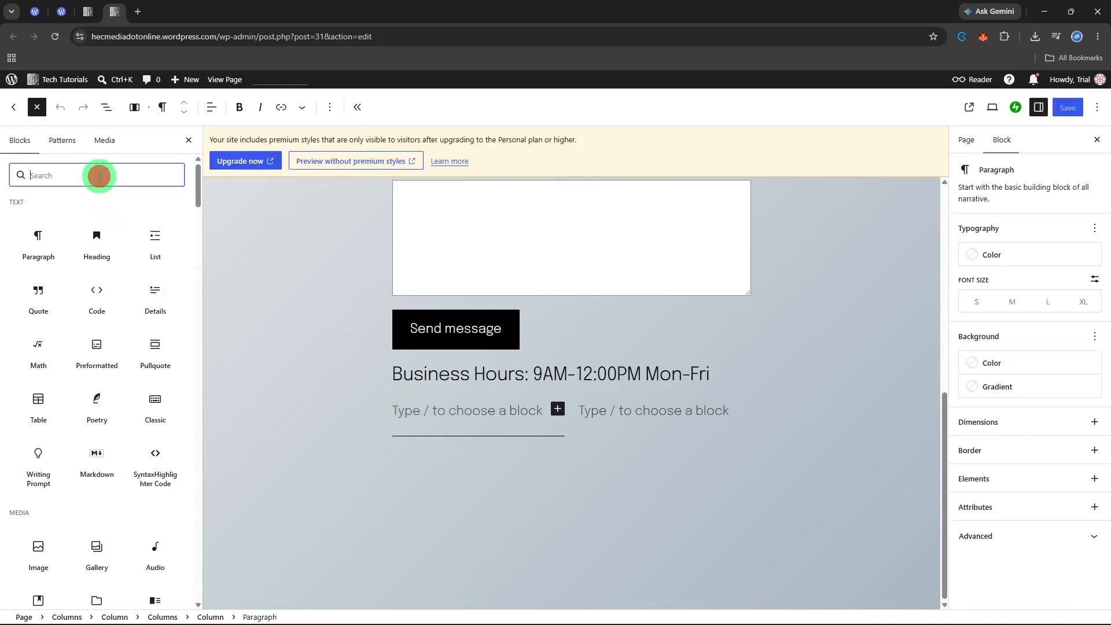
text(image)
click(38, 233)
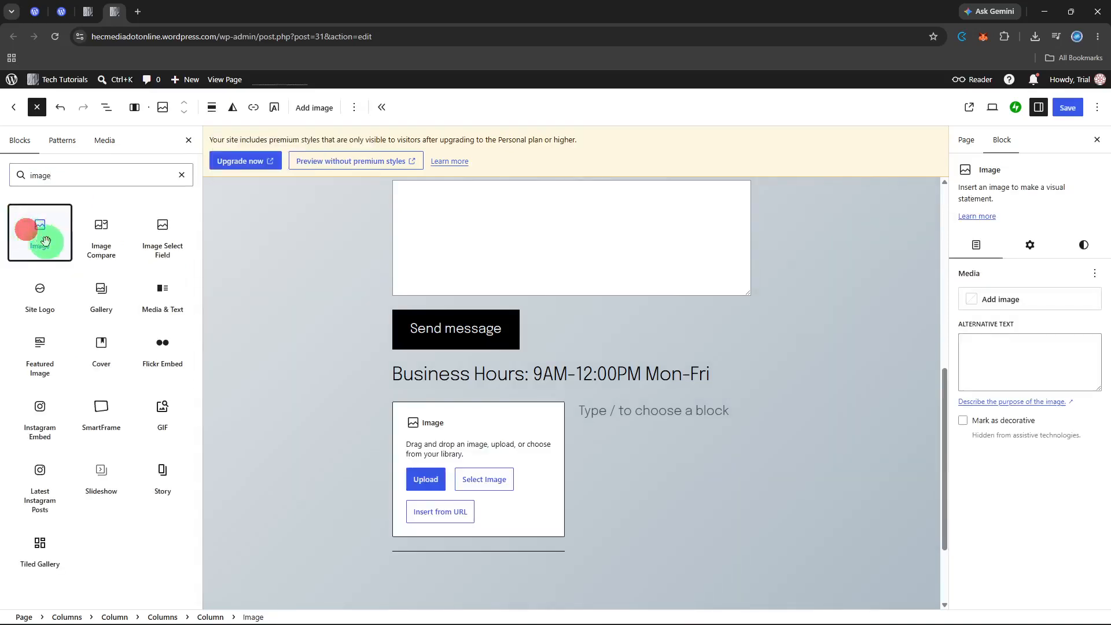
click(469, 449)
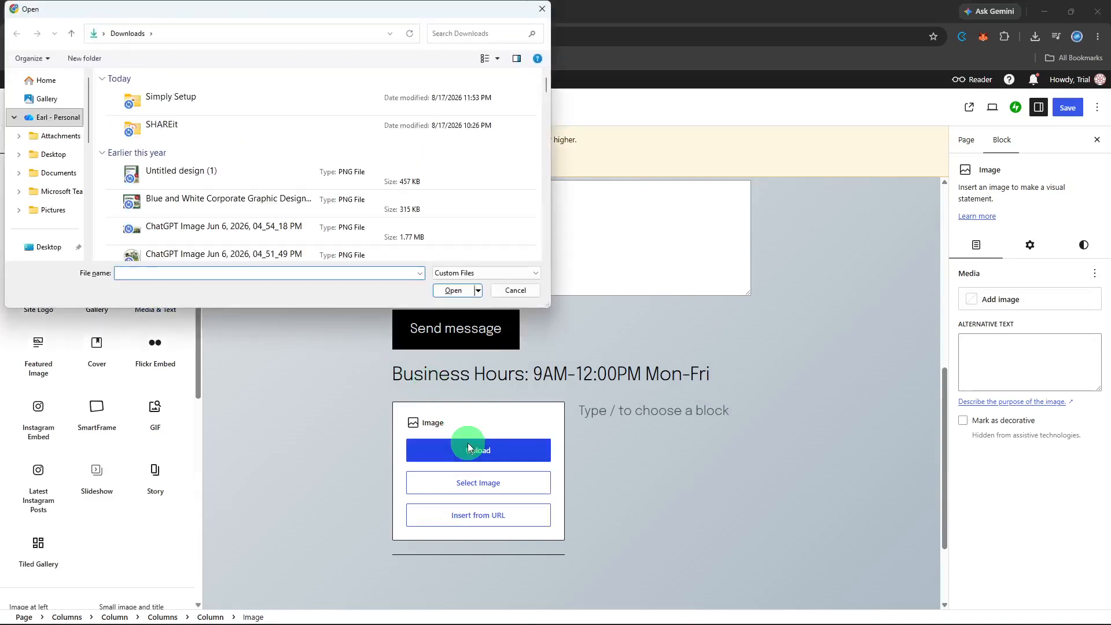
scroll(269, 179, down, 3)
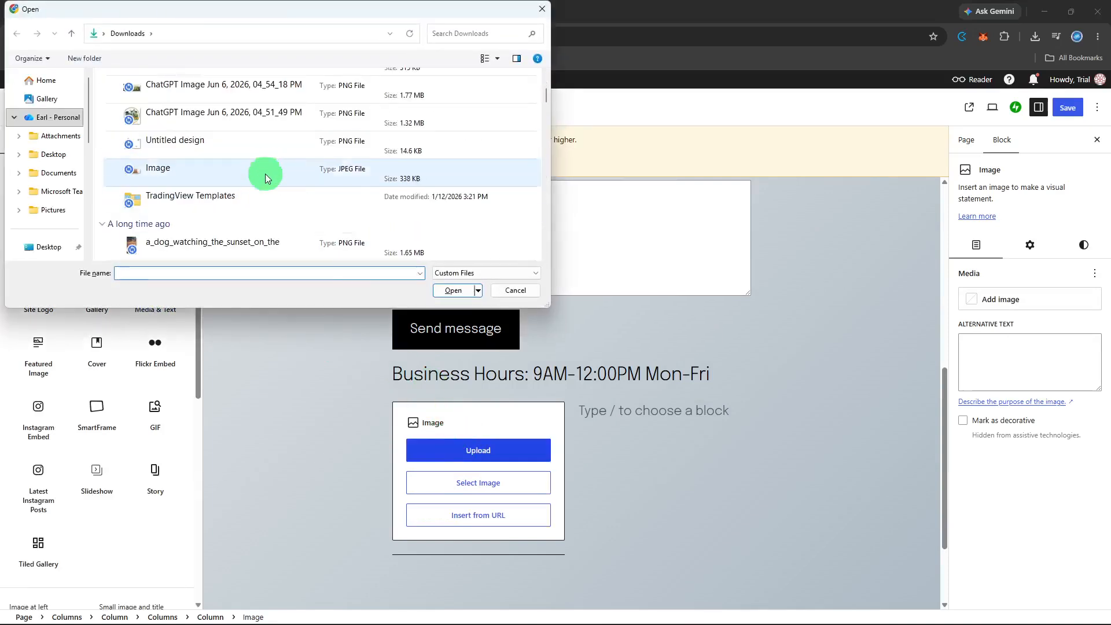
click(509, 290)
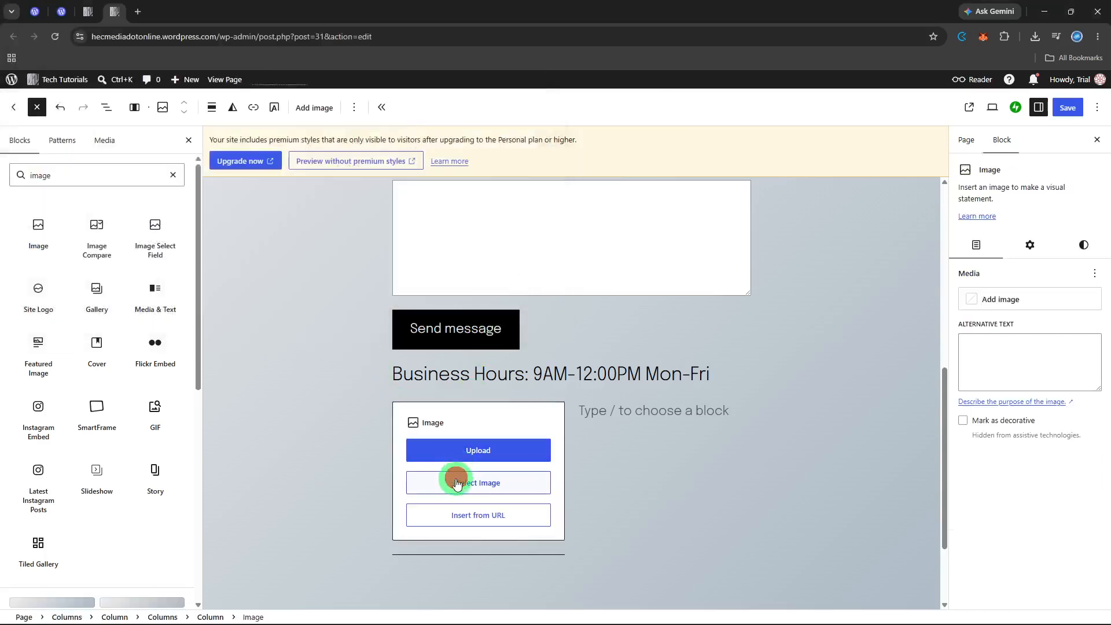
Fill the new Image block with the placeholder image bffa5-fewer_orestad_2.png from the Media Library.
click(457, 483)
click(445, 513)
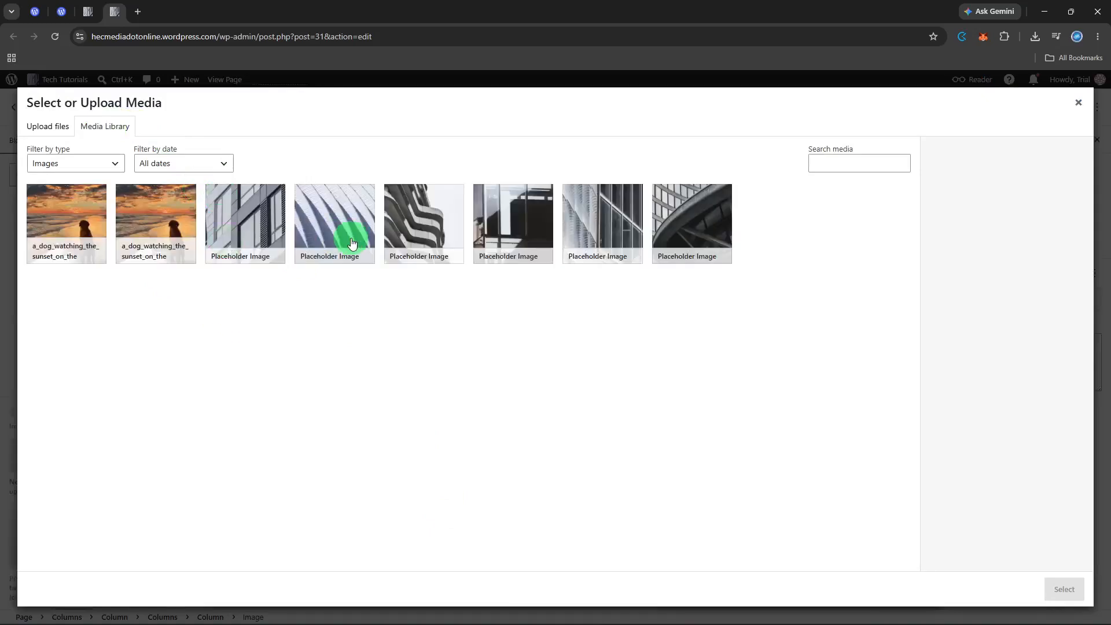
click(351, 243)
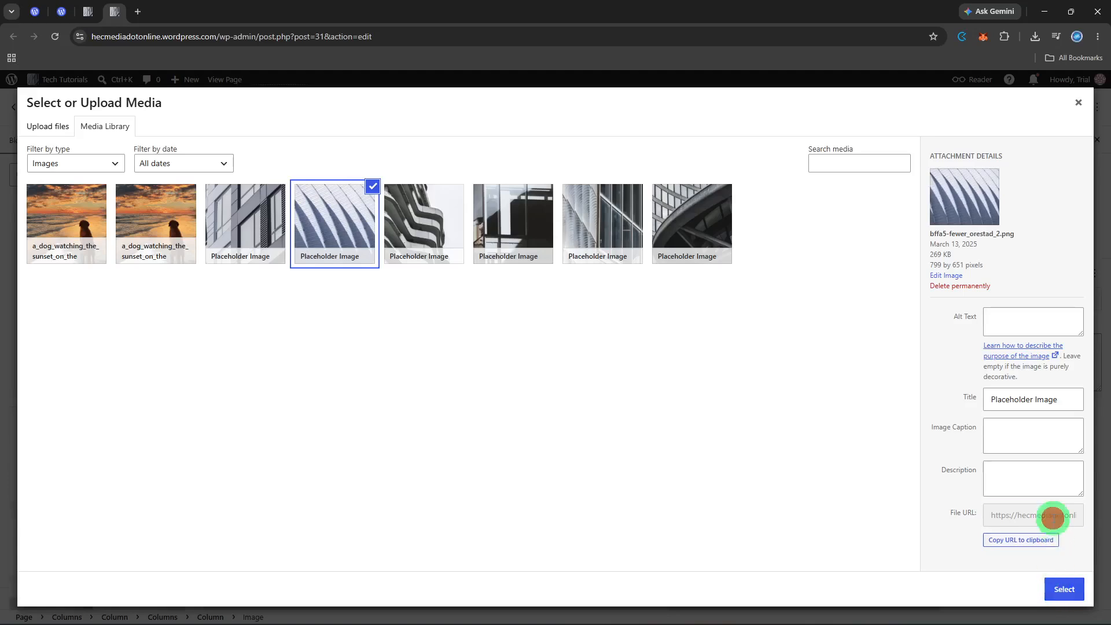
click(1052, 518)
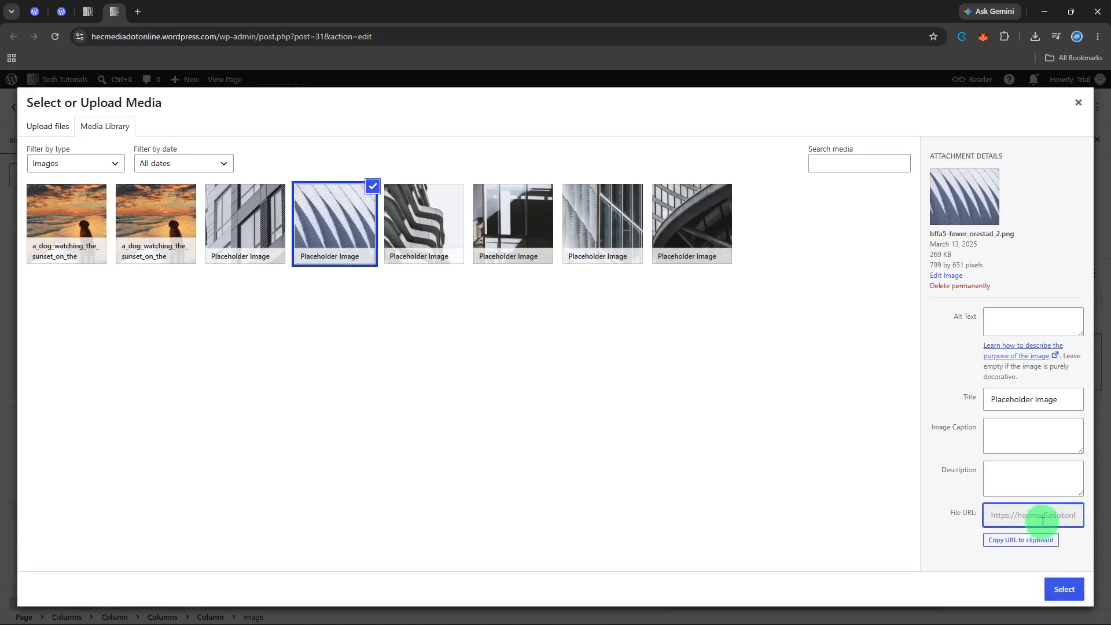
click(1042, 521)
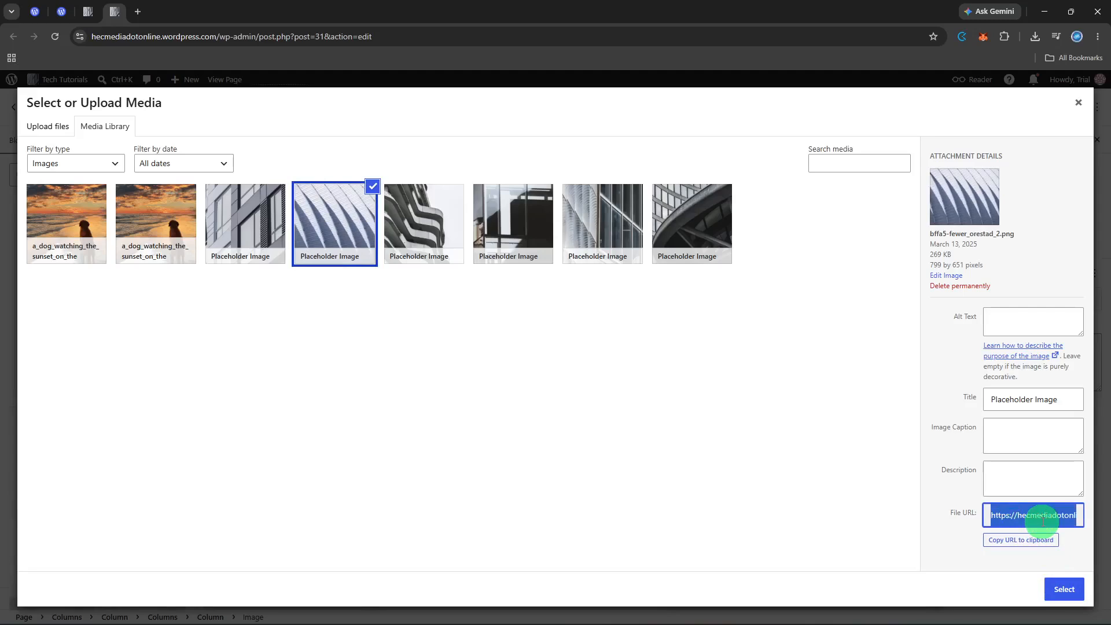
click(1050, 584)
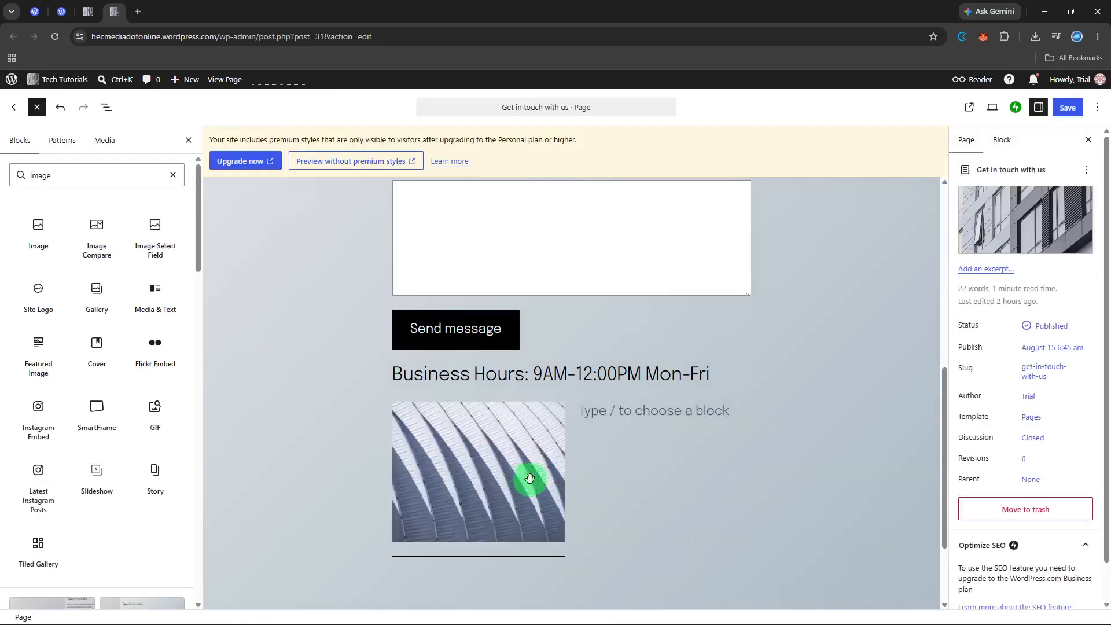
click(528, 478)
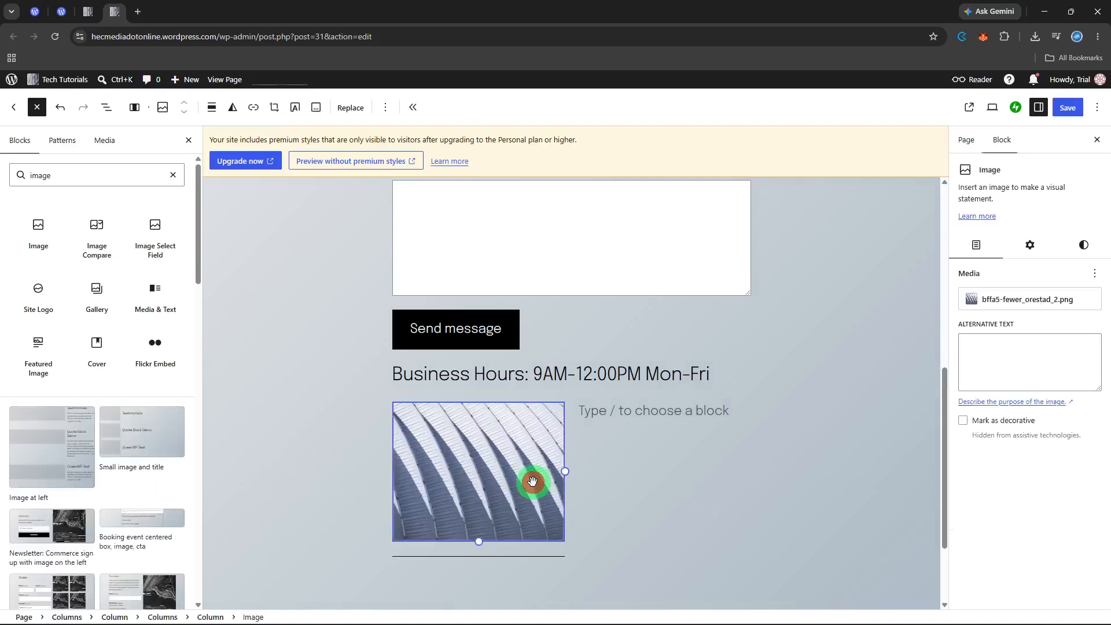
click(1029, 357)
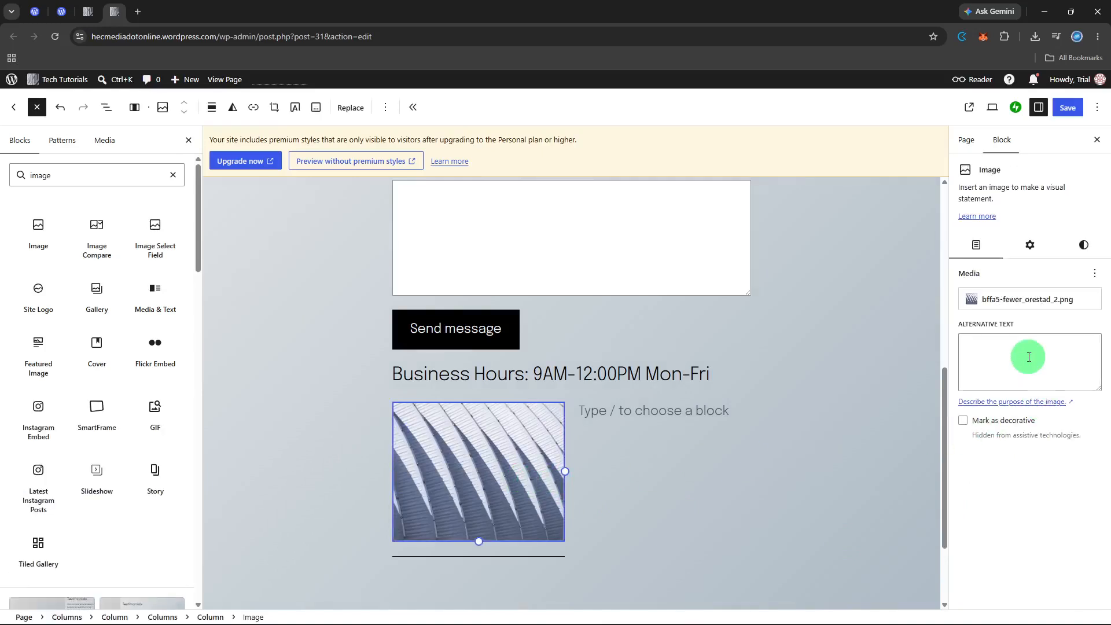
click(1028, 357)
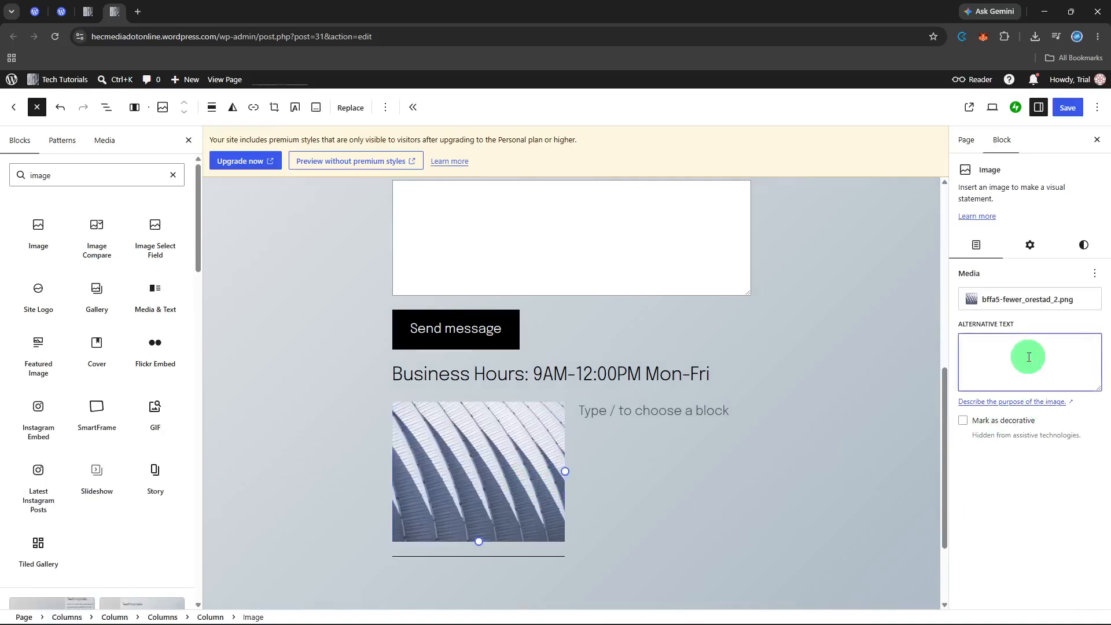
text(https://en.wikipedia.org/wiki/History)
key(Escape)
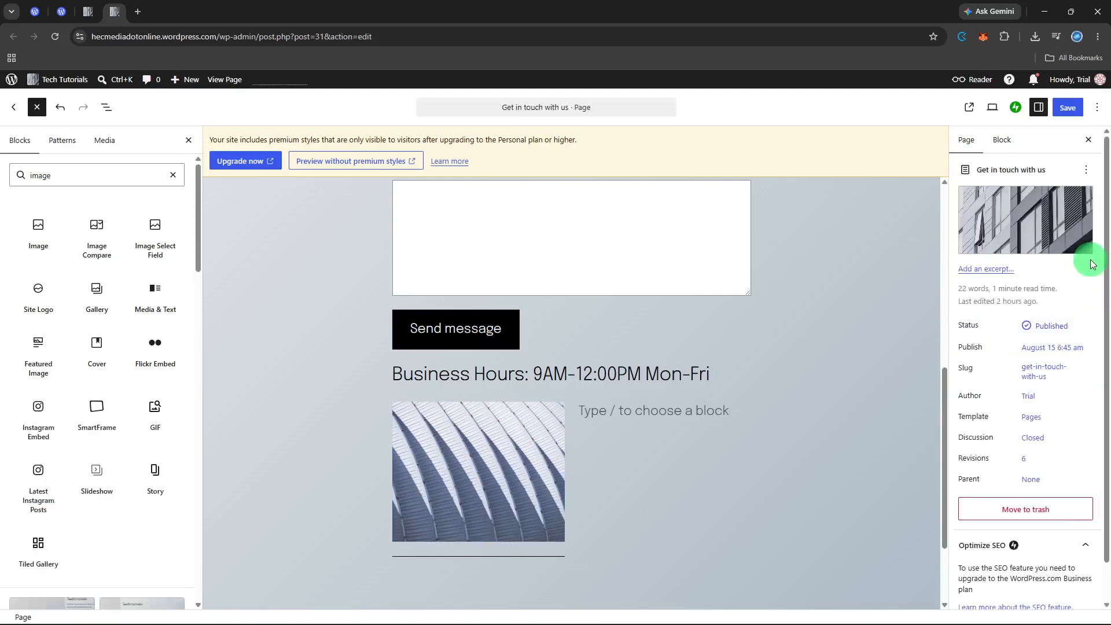
Examine the image block's style, settings and content options, including its alternative text.
scroll(1054, 377, down, 1)
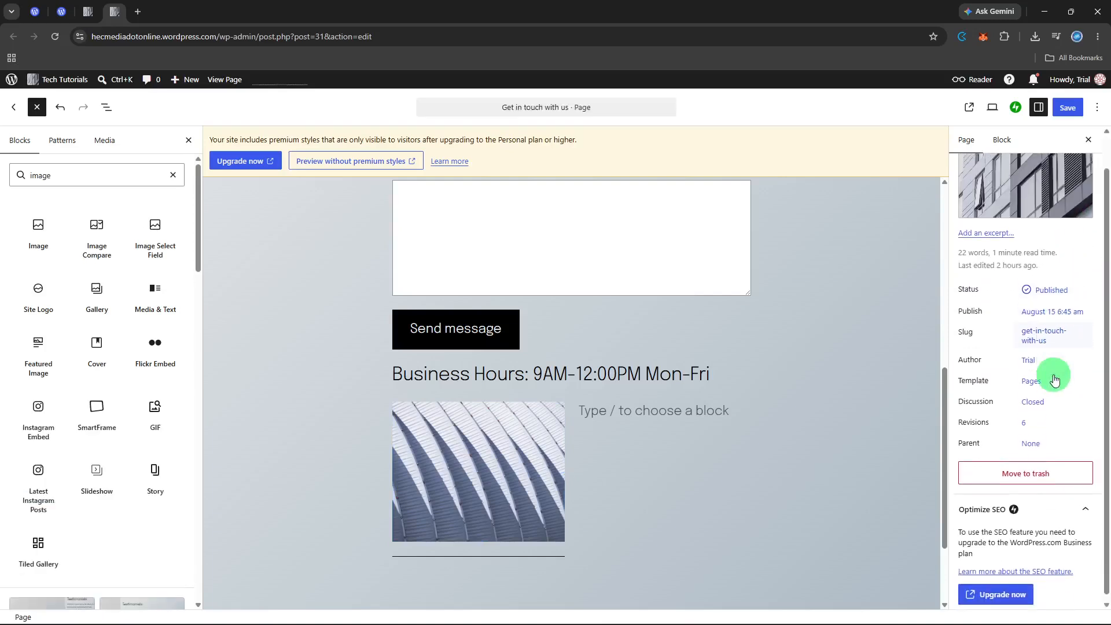
click(463, 466)
click(1083, 244)
scroll(1044, 379, down, 2)
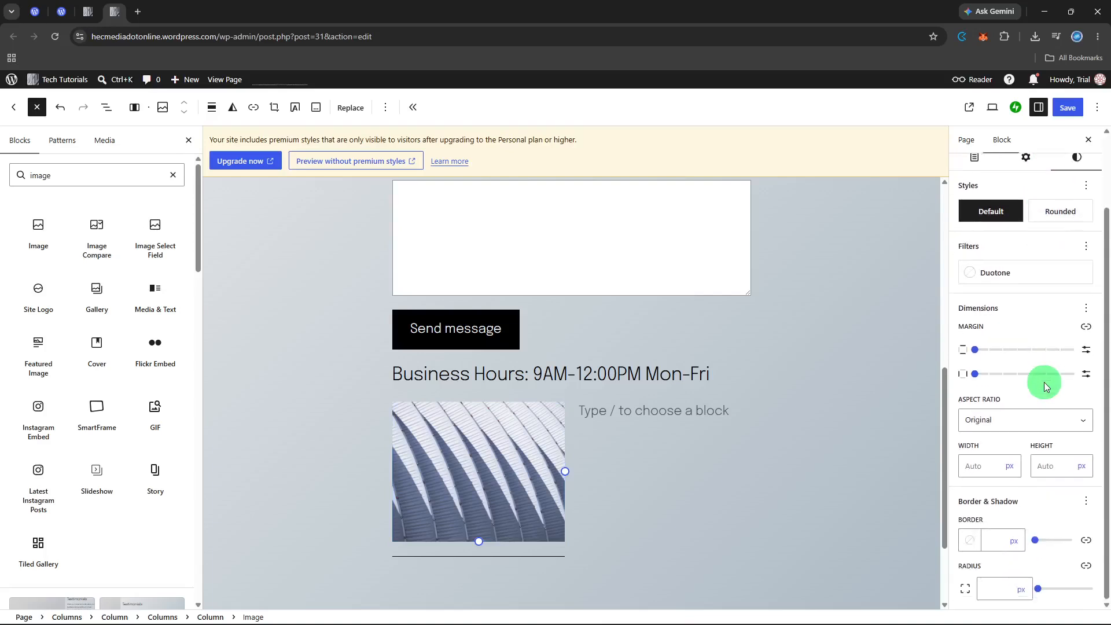
click(1023, 164)
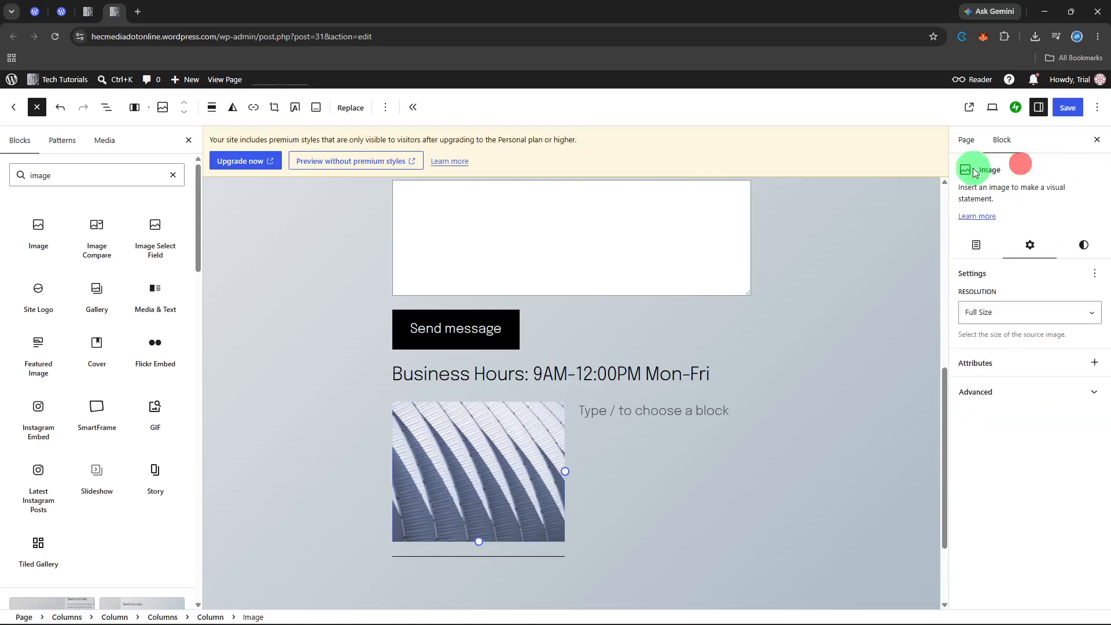
click(975, 258)
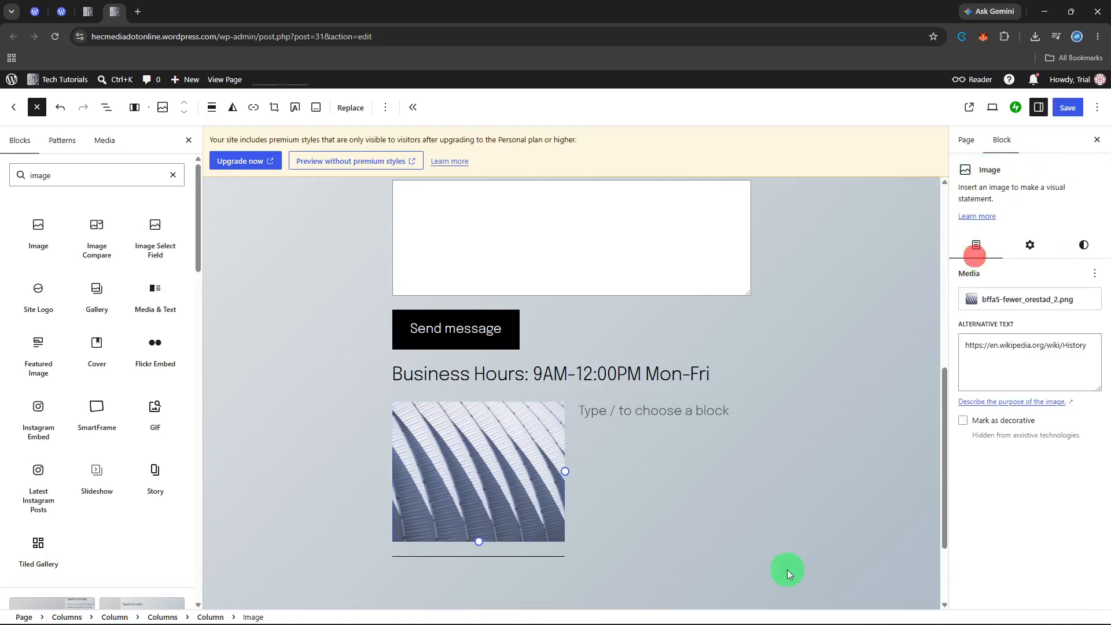
click(998, 364)
click(776, 538)
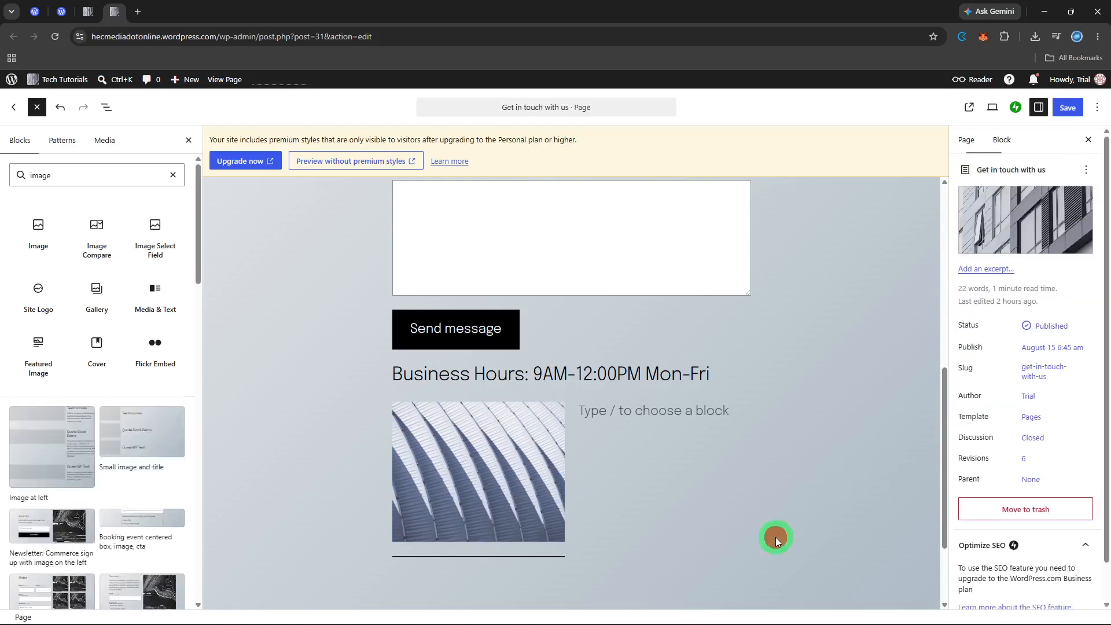
Save the page with the image added below the business hours.
click(422, 489)
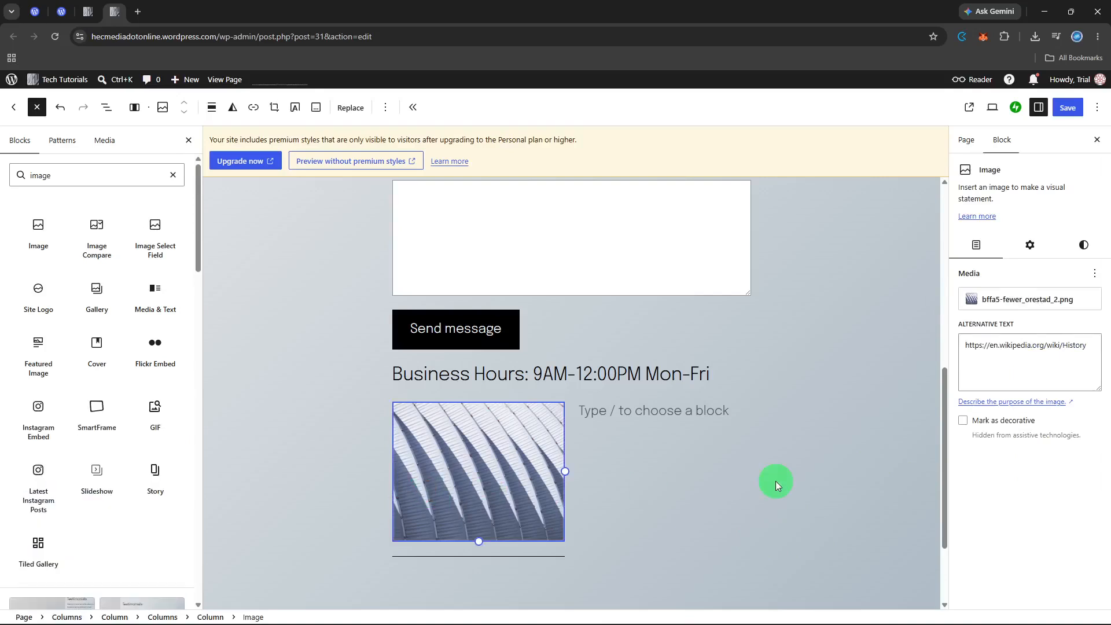
click(535, 456)
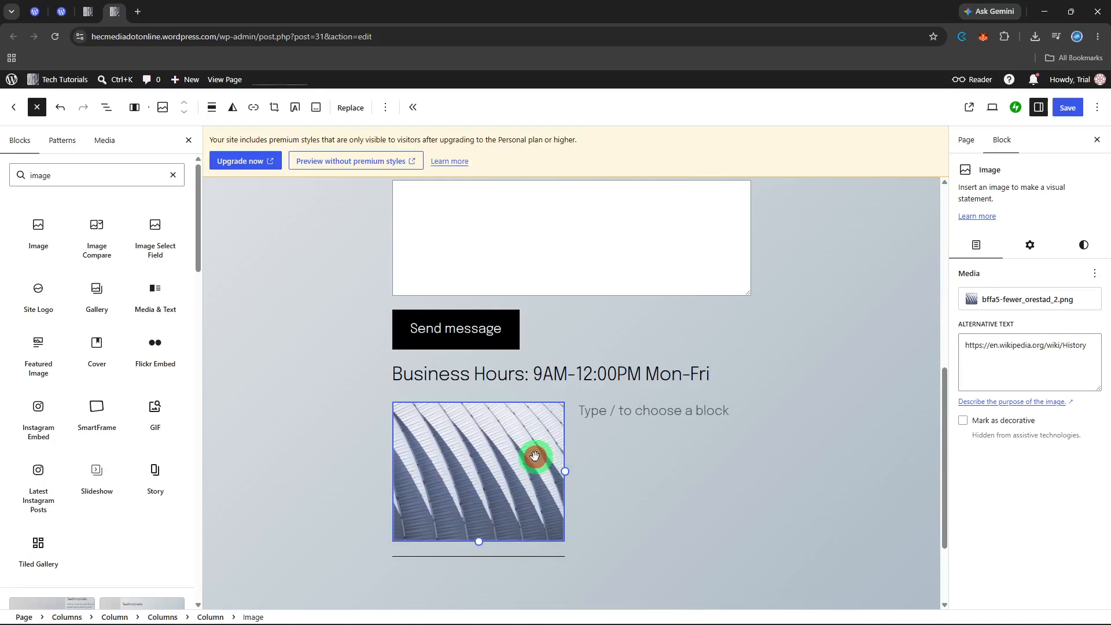
click(621, 459)
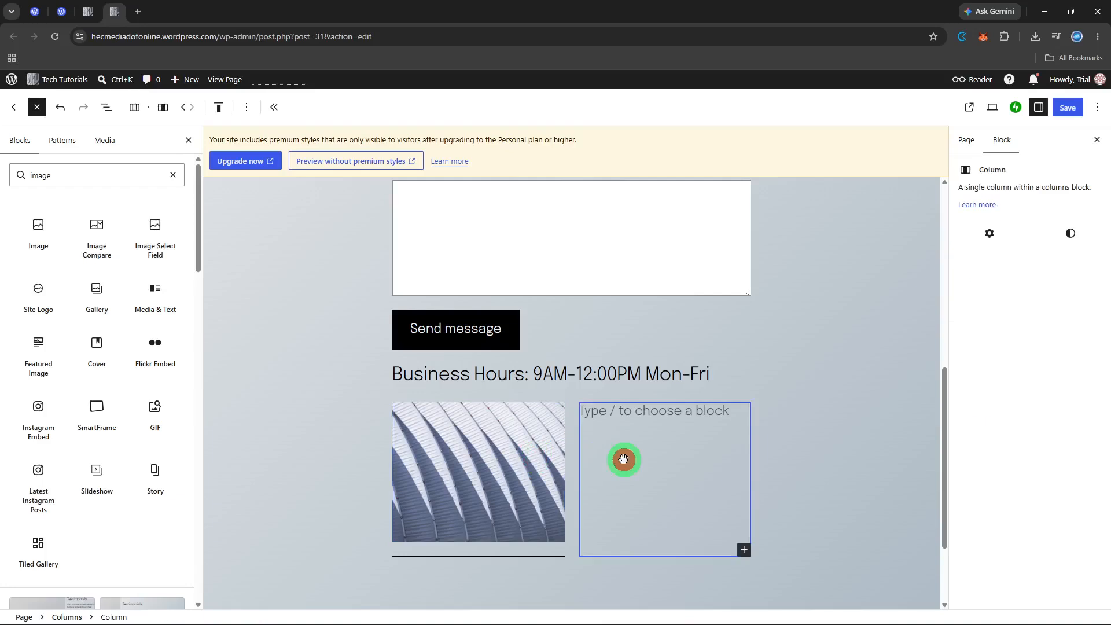
click(463, 482)
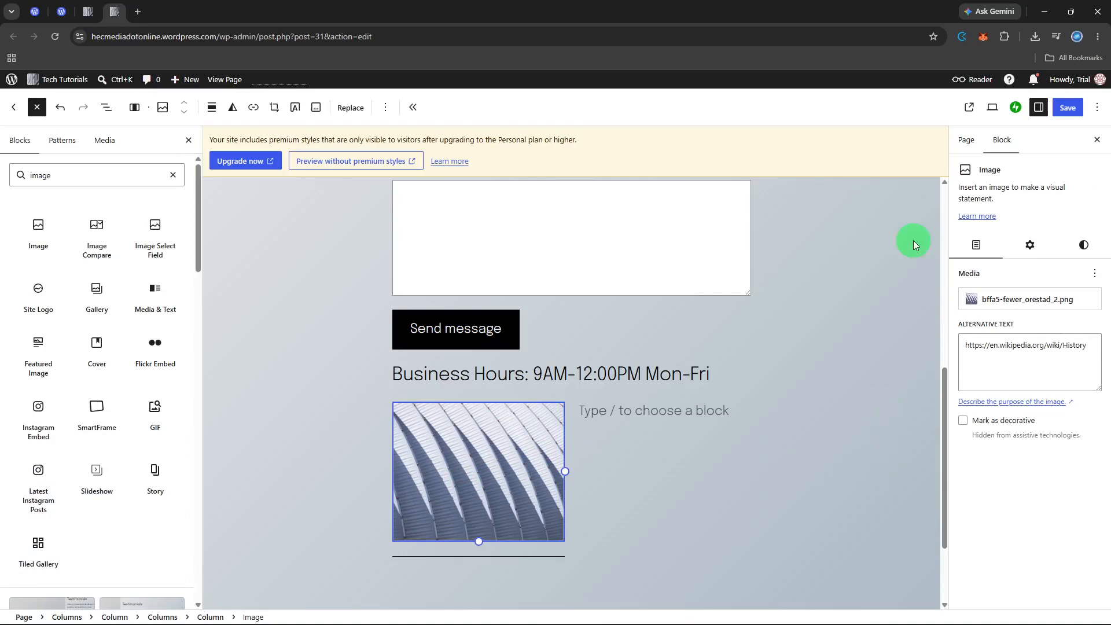
click(1065, 107)
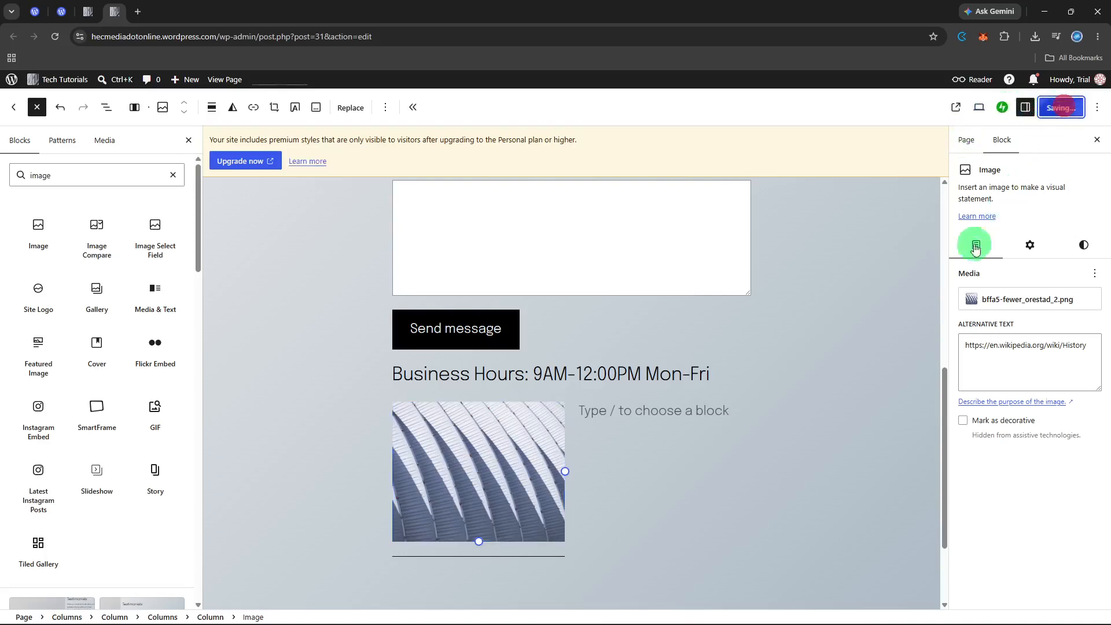
Add the url attribute to the image block's settings and view its available Post Meta connection sources.
click(545, 452)
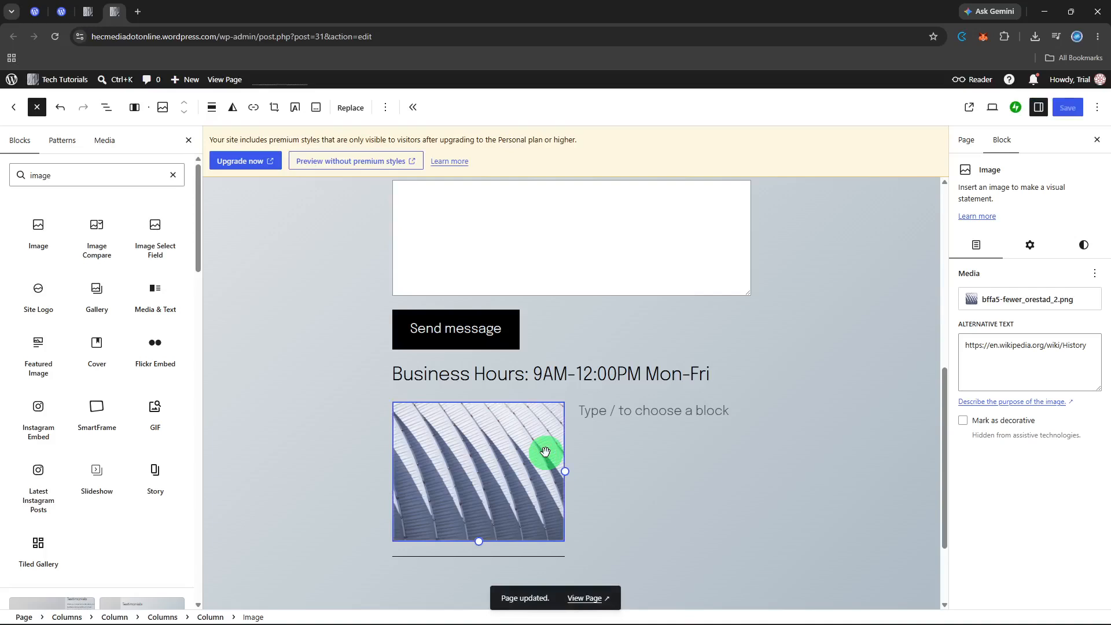
click(544, 451)
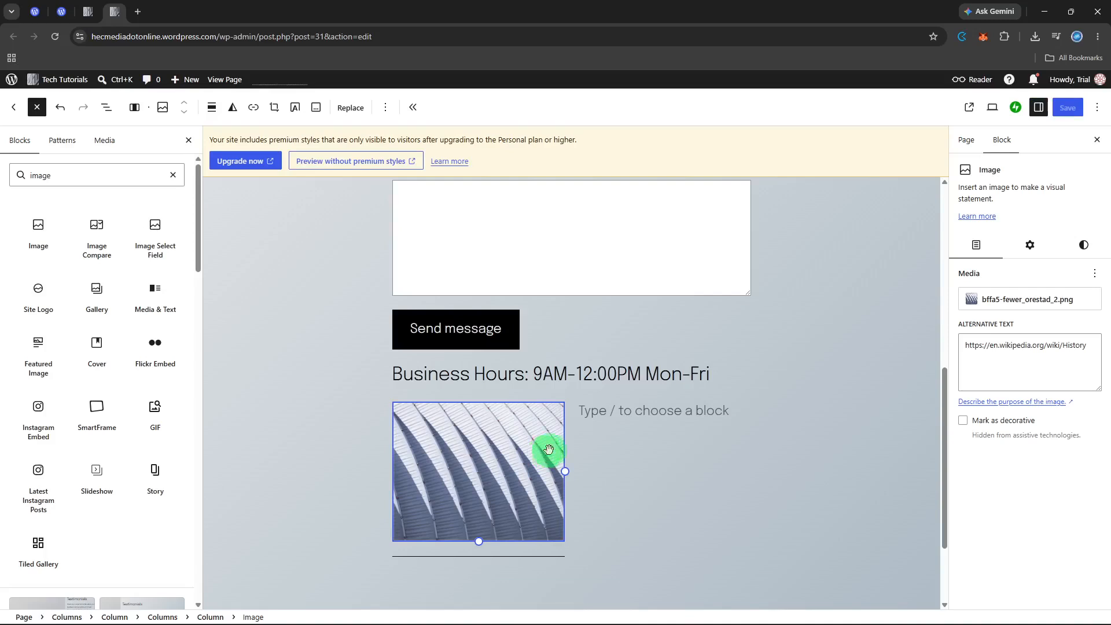
click(1034, 246)
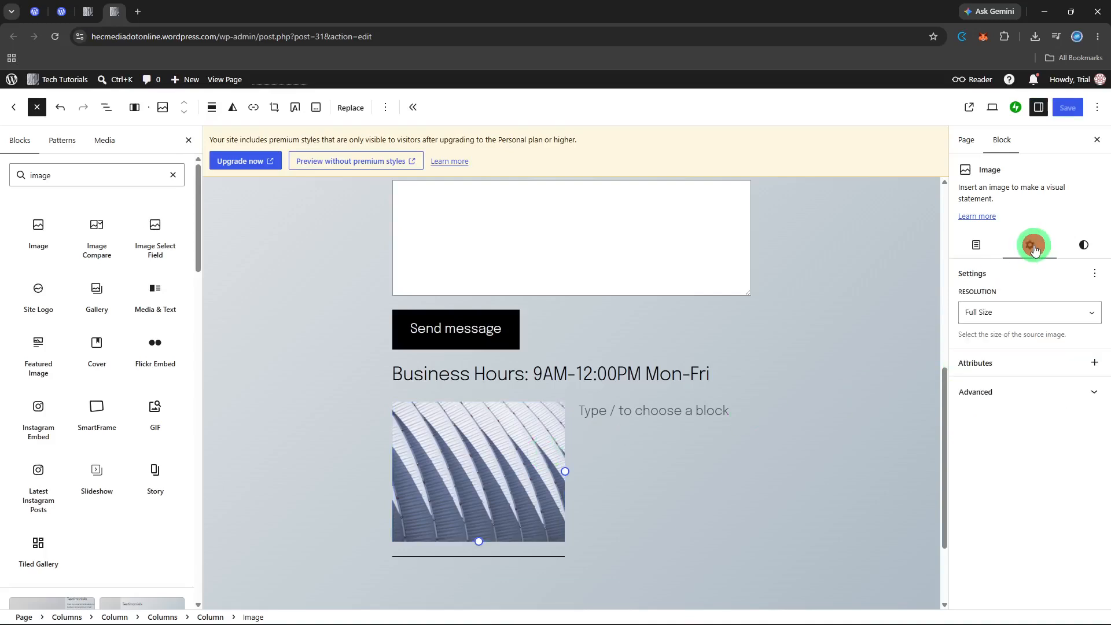
click(1092, 366)
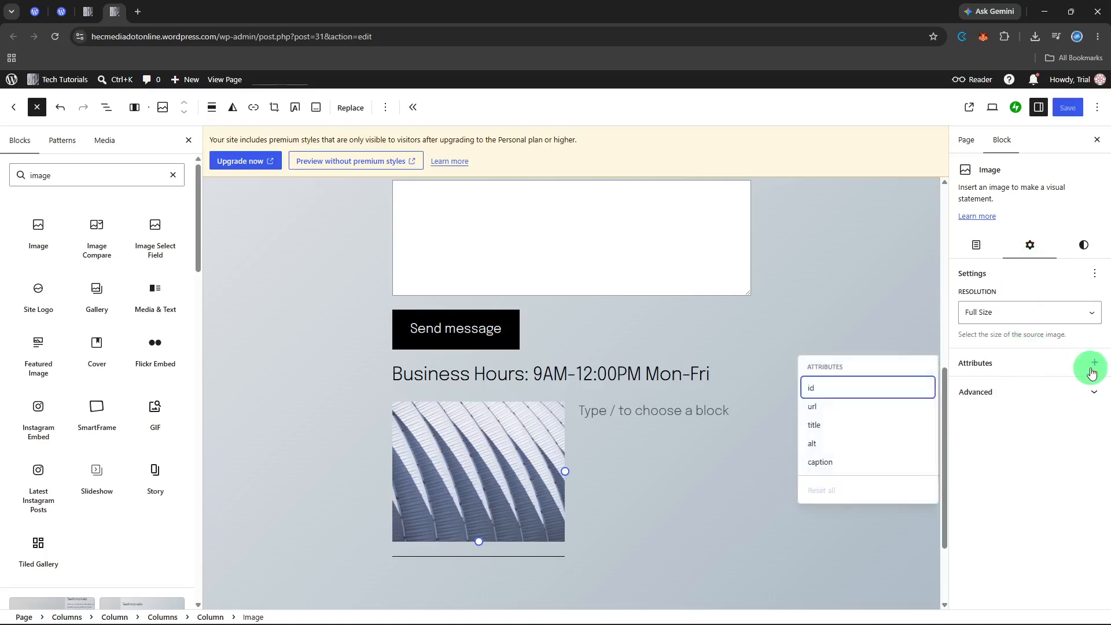
click(885, 406)
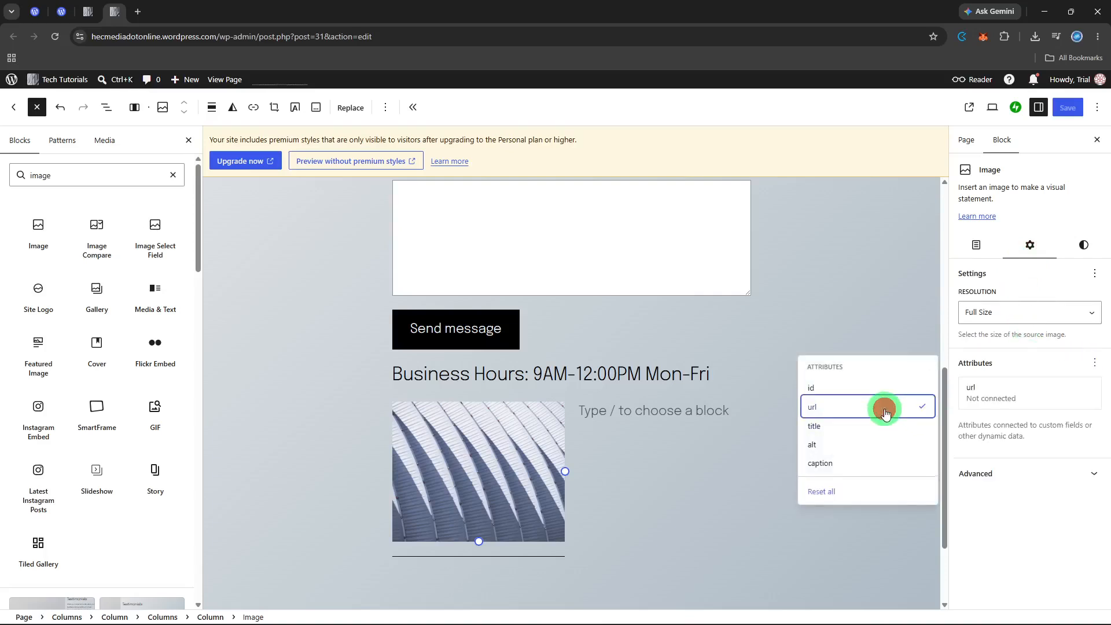
click(1026, 405)
mouse_move(898, 389)
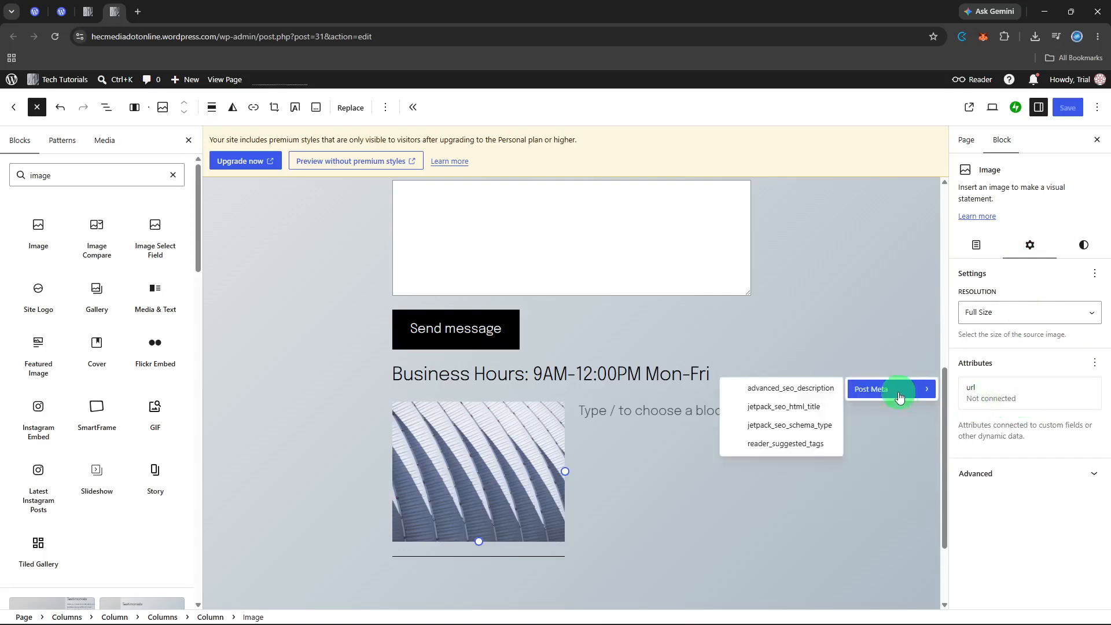
click(1007, 408)
Expand the image block's advanced settings and examine the HTML anchor, CSS class and title attribute options.
click(1080, 472)
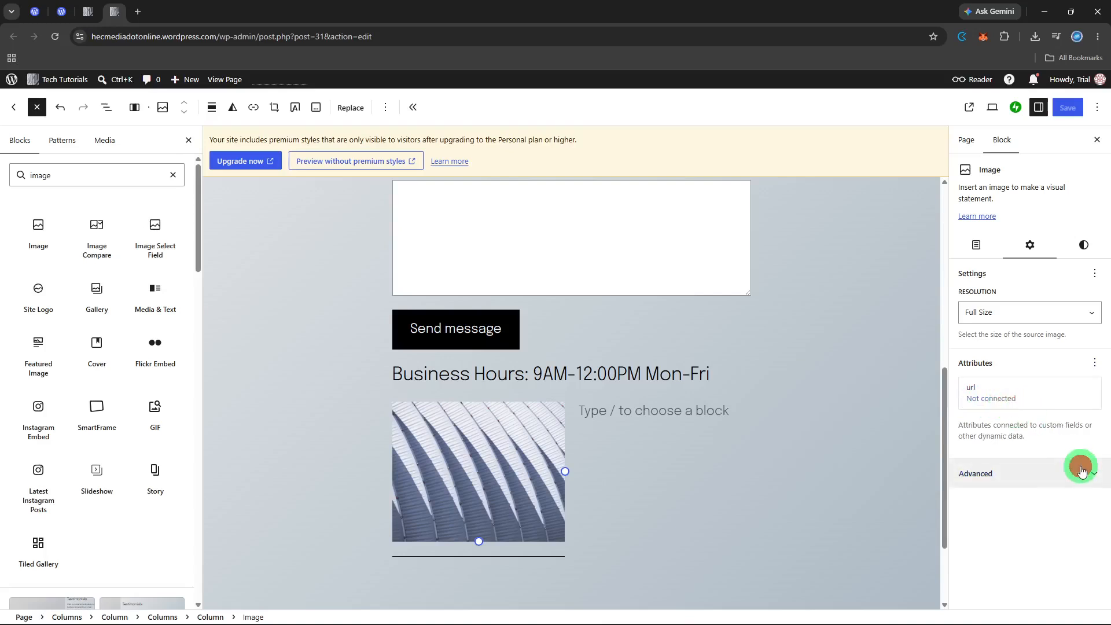
scroll(1081, 470, down, 4)
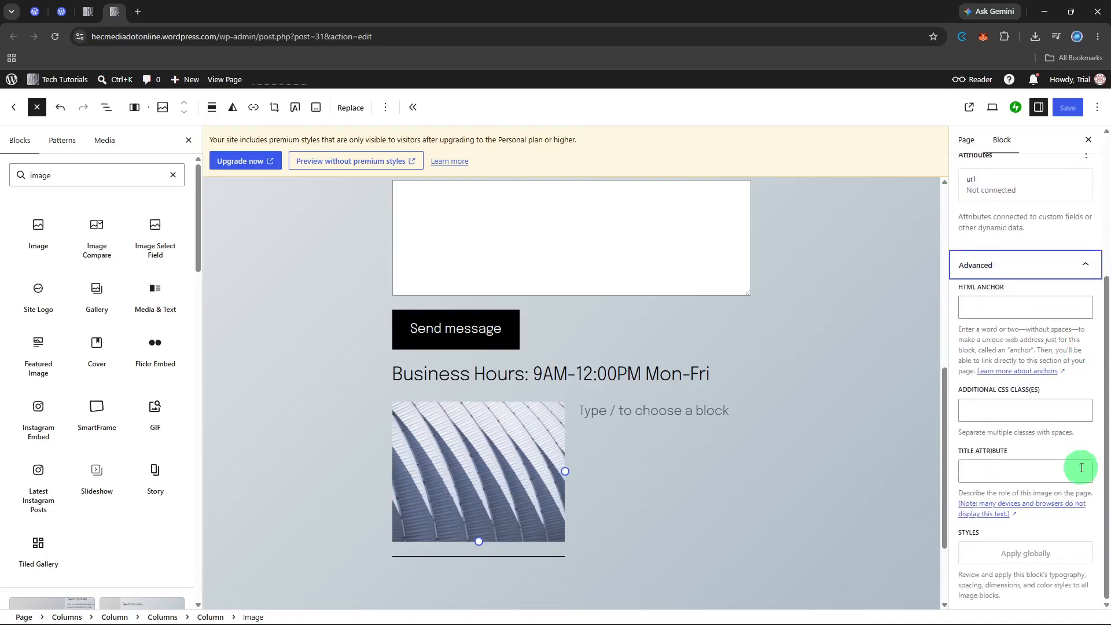
scroll(1066, 471, up, 4)
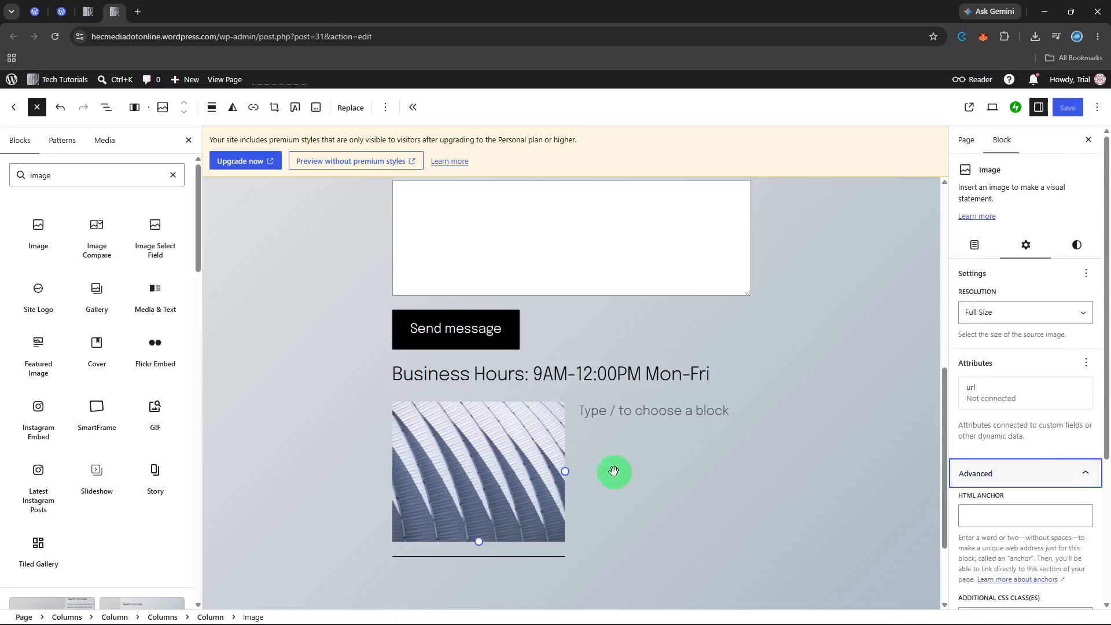
click(421, 461)
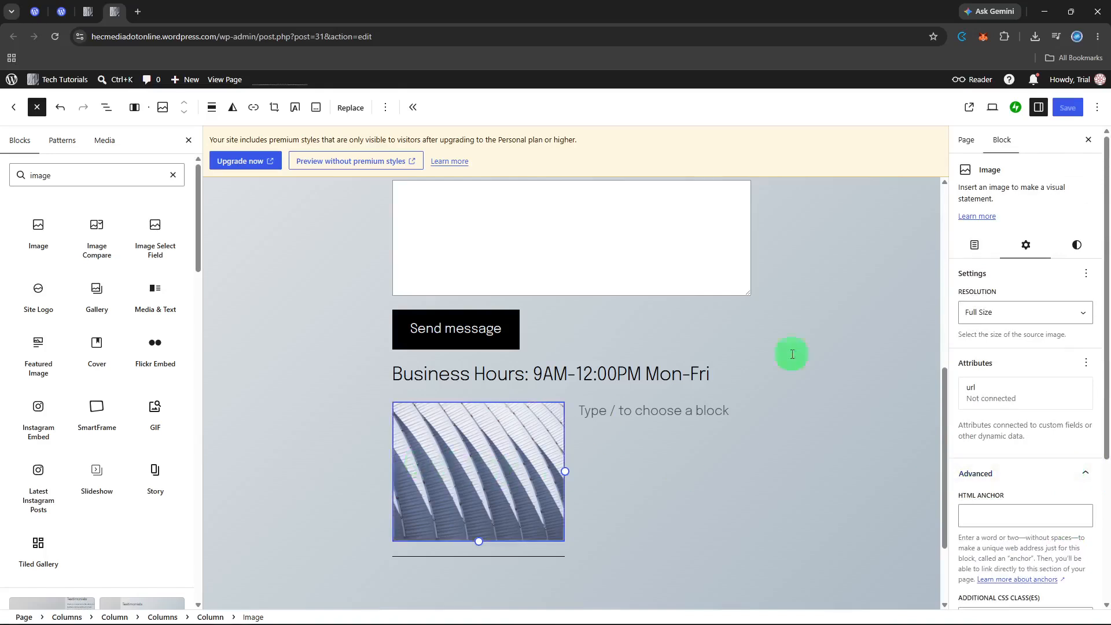
Clear the image block's alternative text and save the page.
click(988, 249)
triple_click(1041, 345)
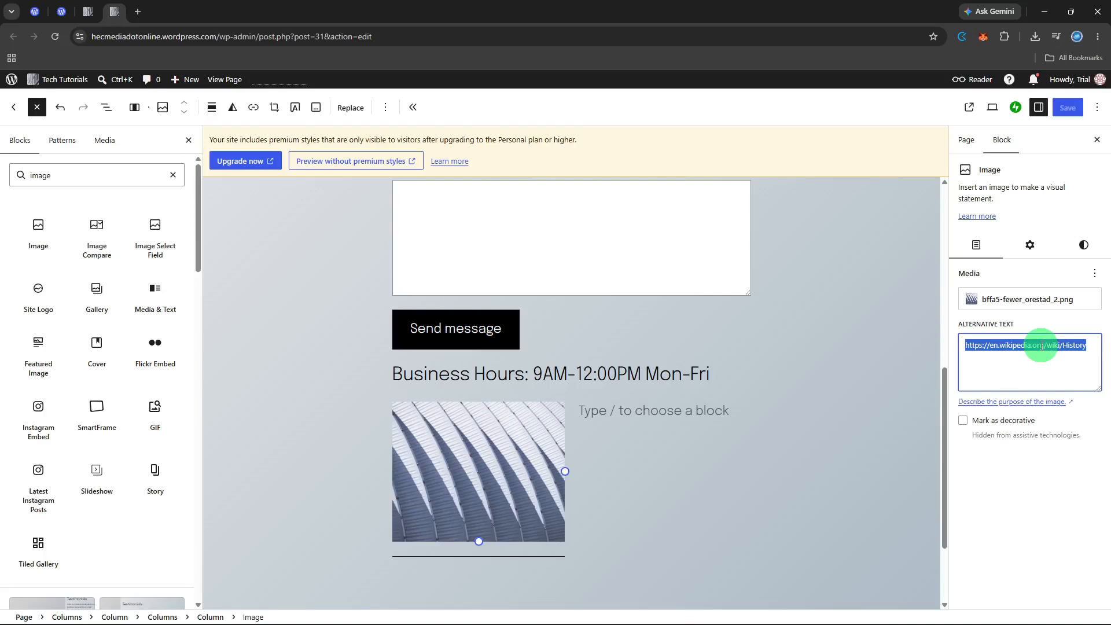
key(BackSpace)
key(Escape)
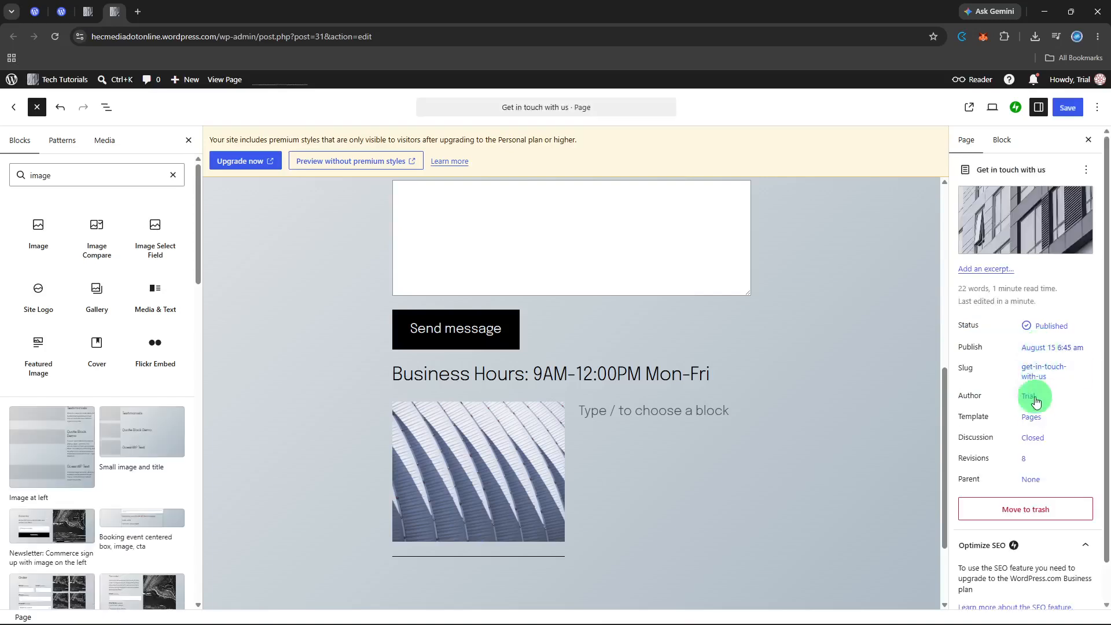
click(1068, 107)
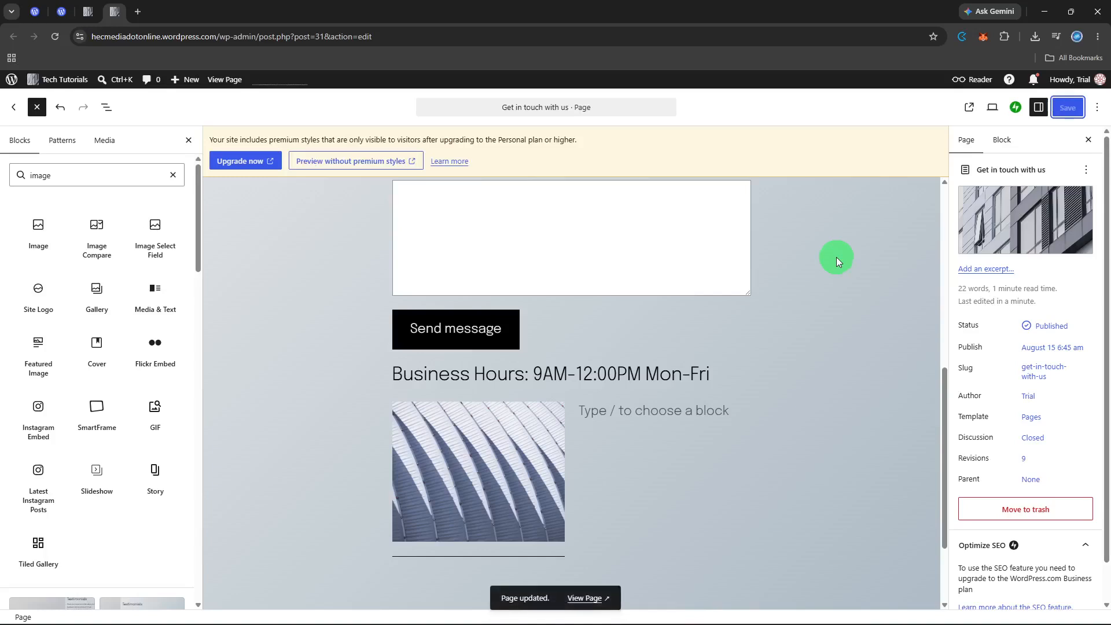
Search the block library for "media f" and insert a File block directly below the image.
click(464, 449)
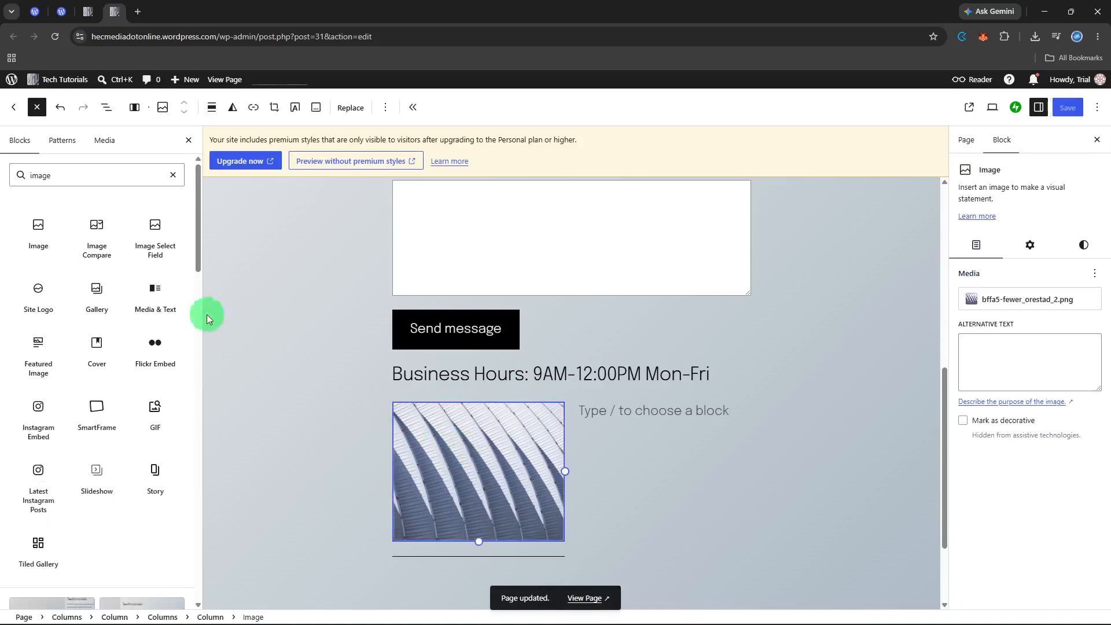
click(83, 162)
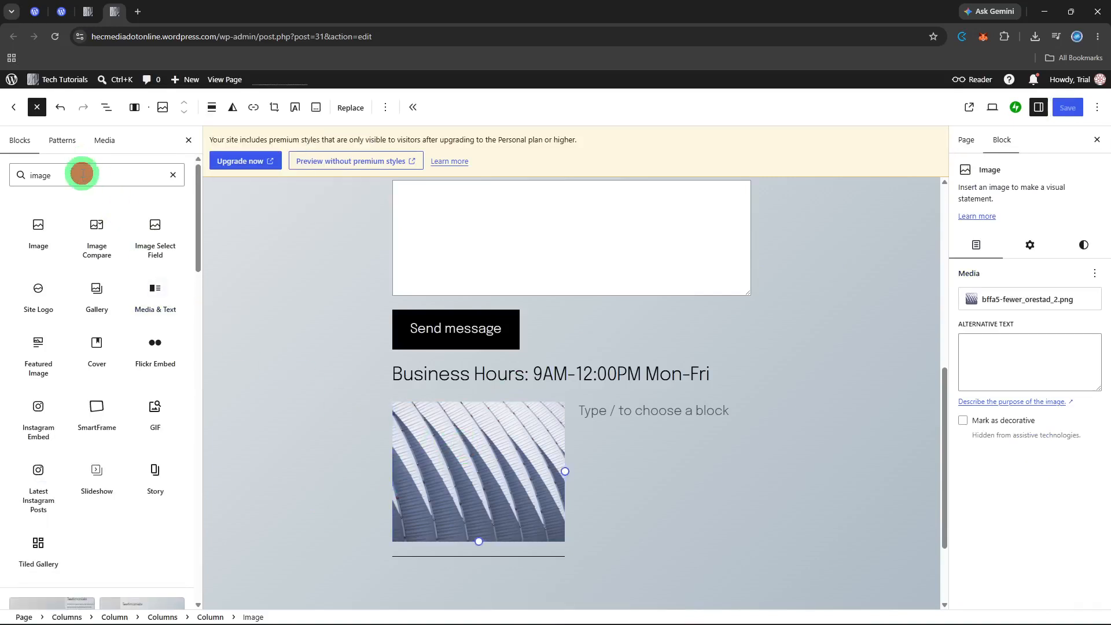
click(171, 175)
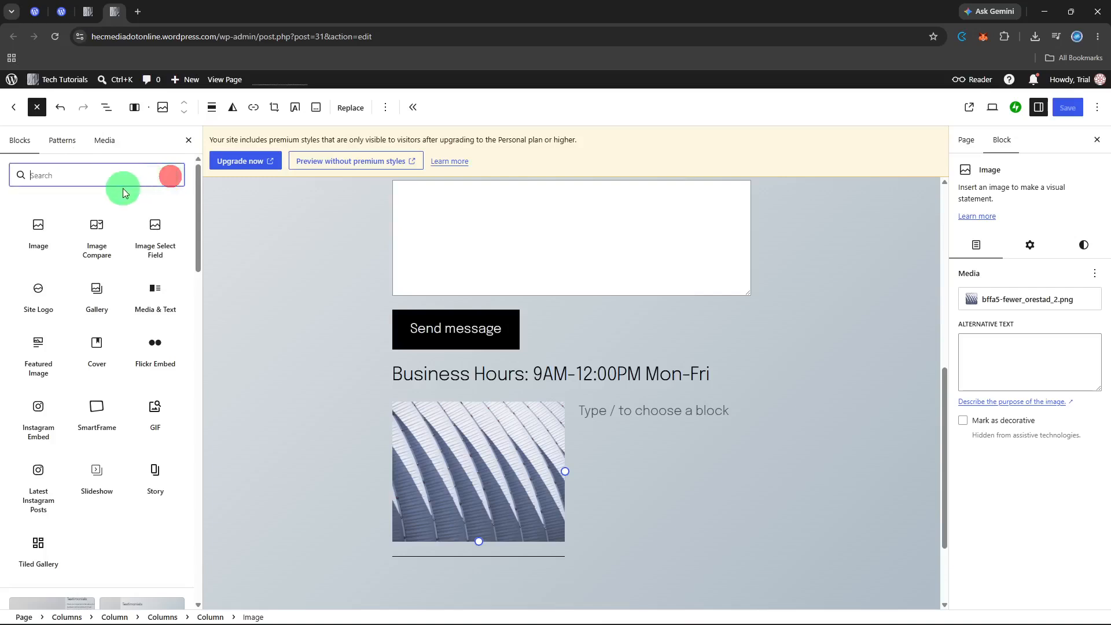
text(media)
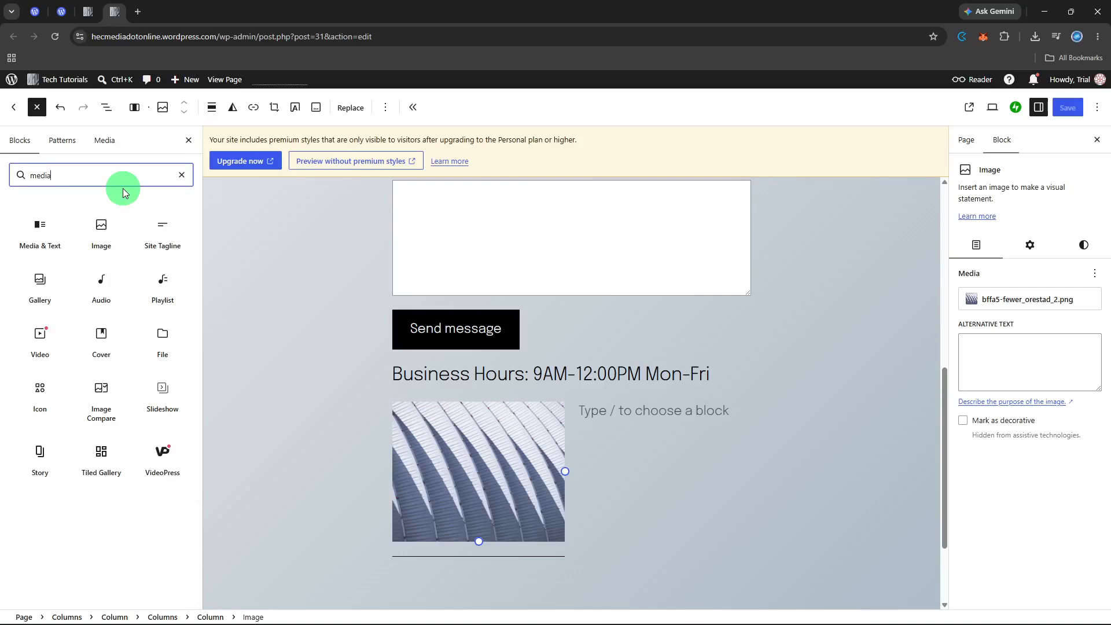
text( f)
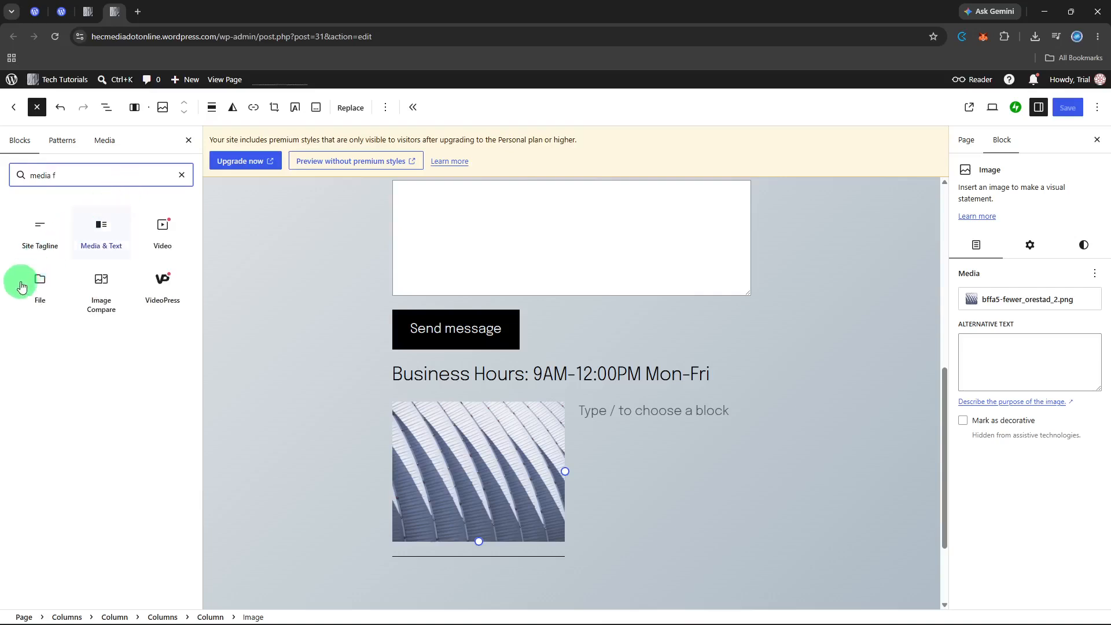
click(37, 290)
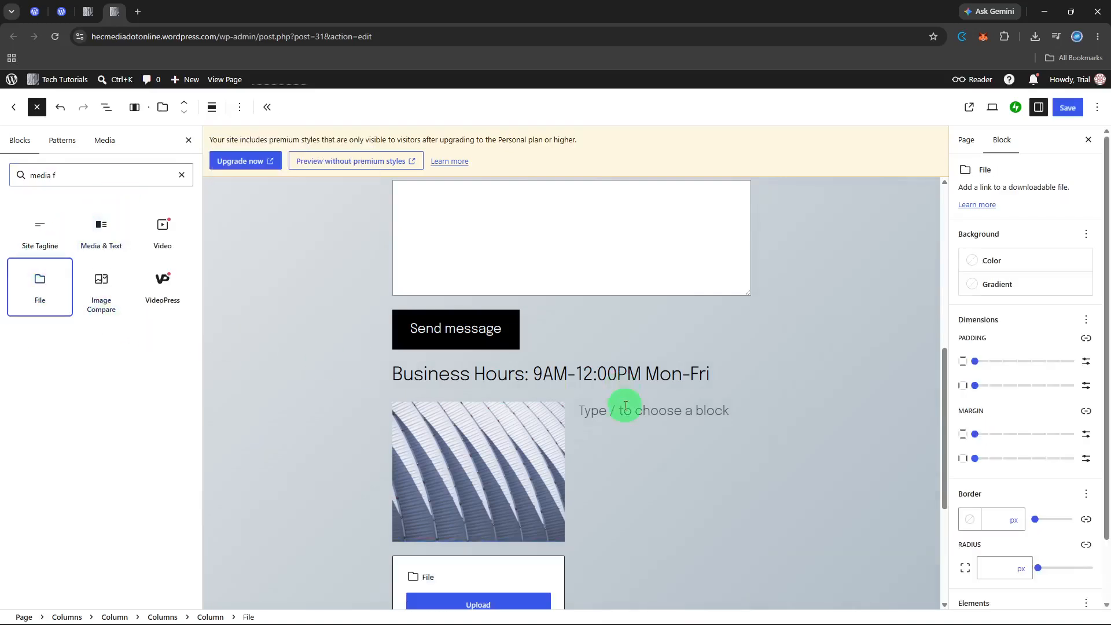
Upload the PNG file "Untitled design" from the Downloads folder into the File block and save the page.
scroll(620, 402, down, 2)
click(501, 488)
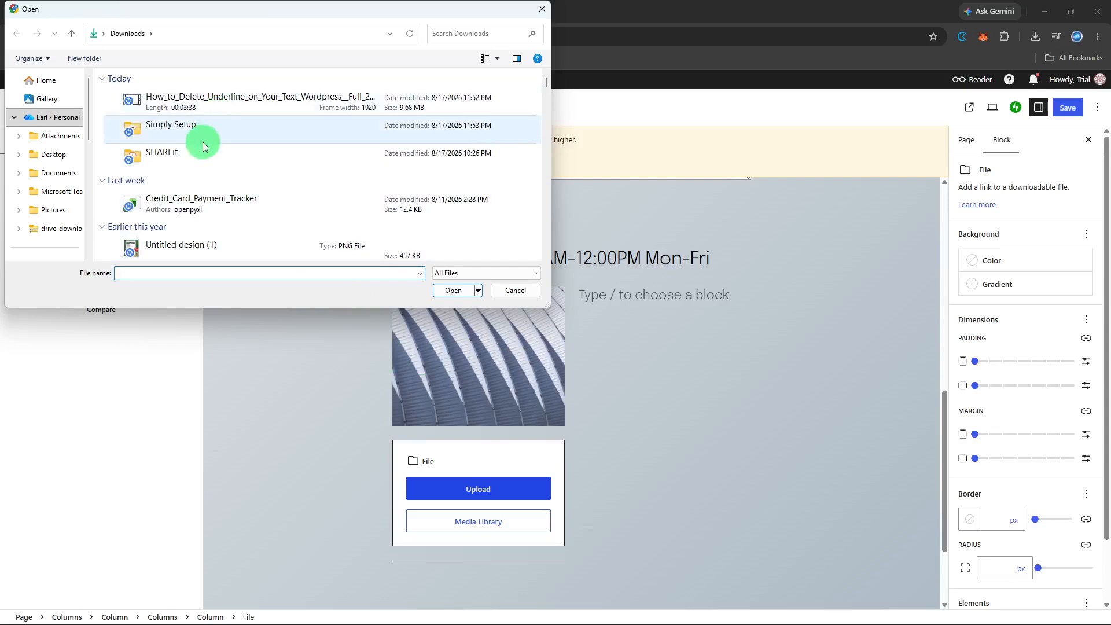
scroll(203, 143, down, 1)
scroll(203, 147, down, 1)
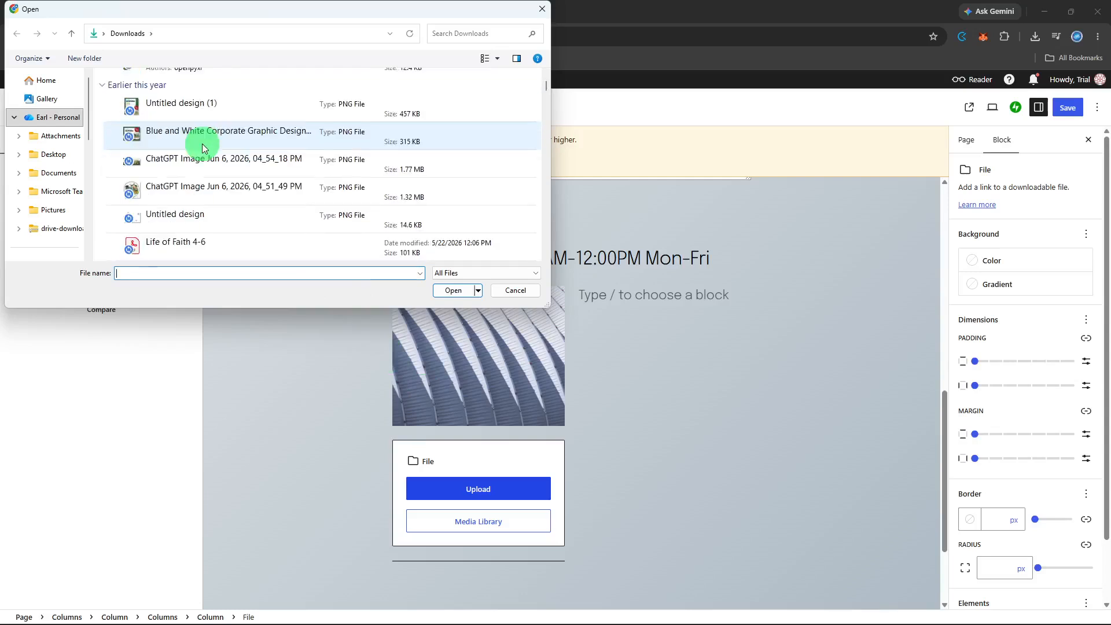
double_click(207, 217)
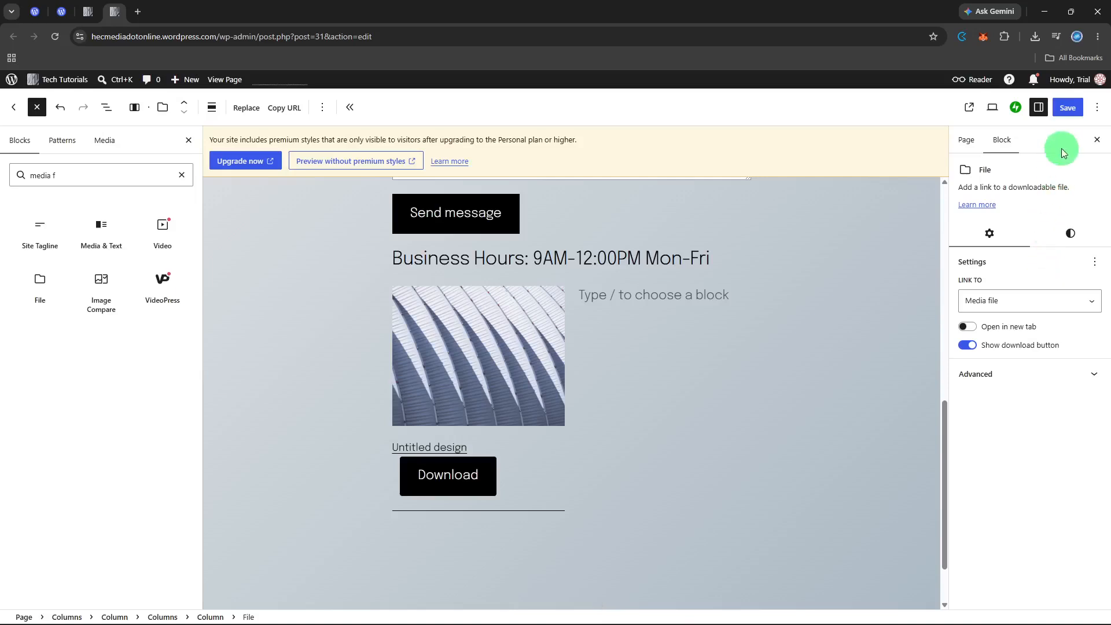
click(1067, 109)
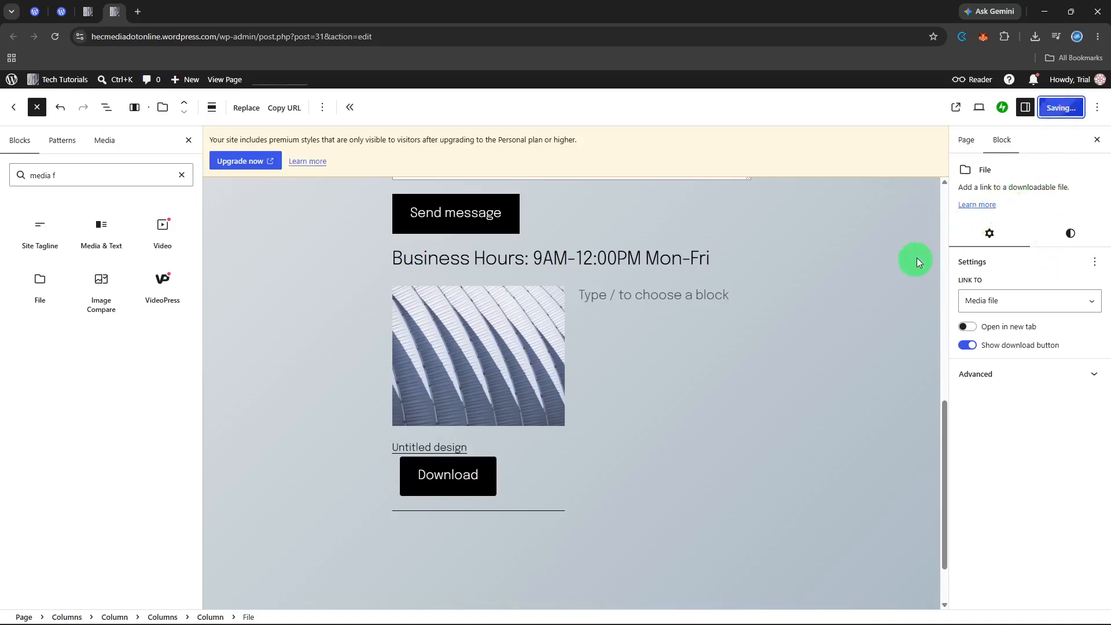